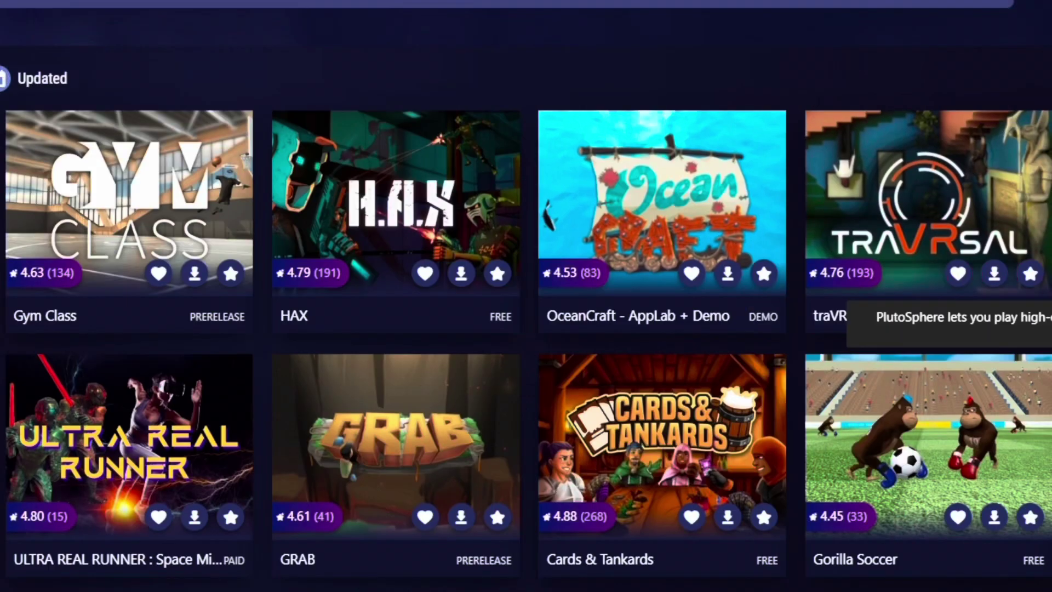
Step: Name the new developer organization 'dagvchyuvbhdsks' and acknowledge the developer terms notice
scroll(526, 296, "down", 5)
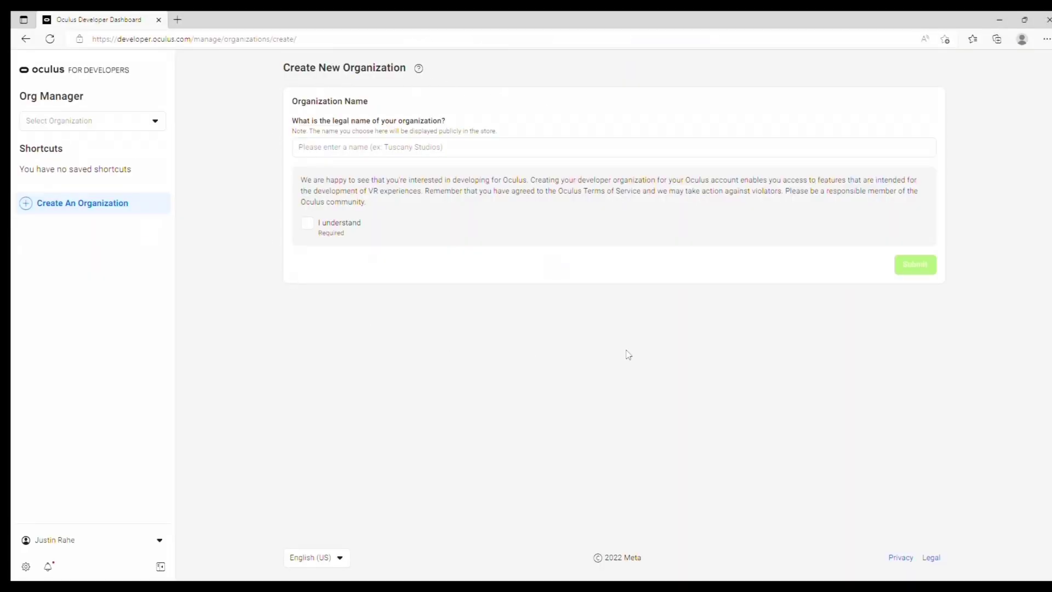
left_click(350, 149)
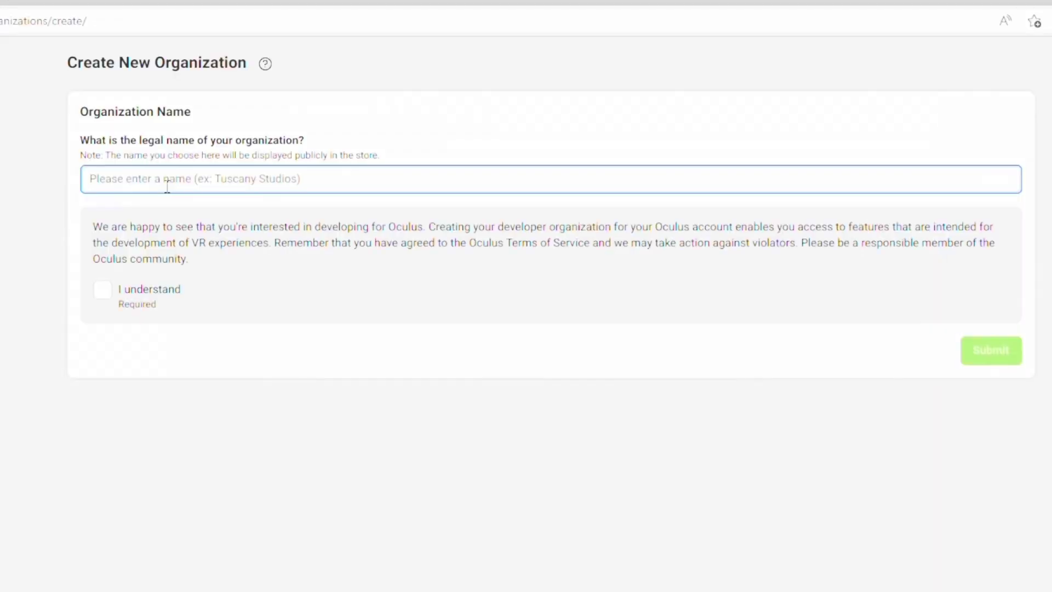
type("not a real orga")
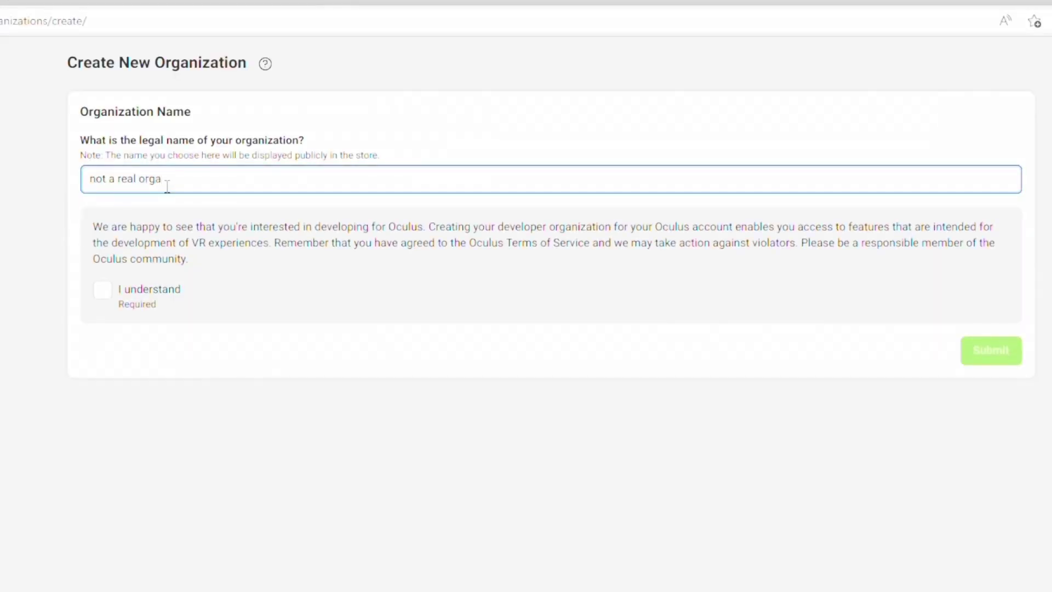
key("ctrl+a")
key("BackSpace")
type("dagvchyuvbhdsks")
left_click(112, 299)
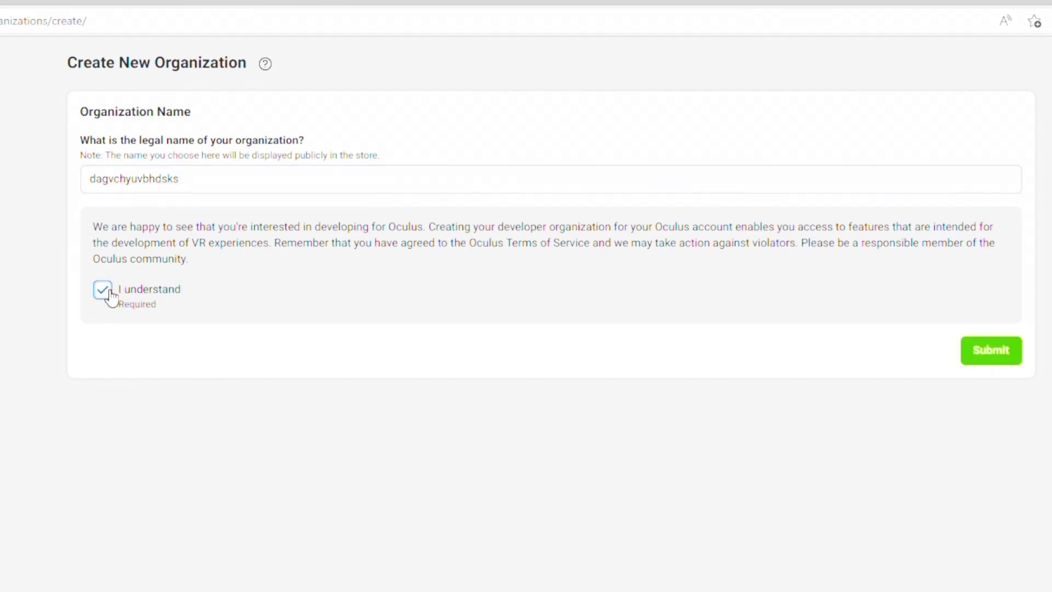
Step: Submit the organization and accept the developer non-disclosure agreement
left_click(994, 364)
scroll(438, 356, "down", 20)
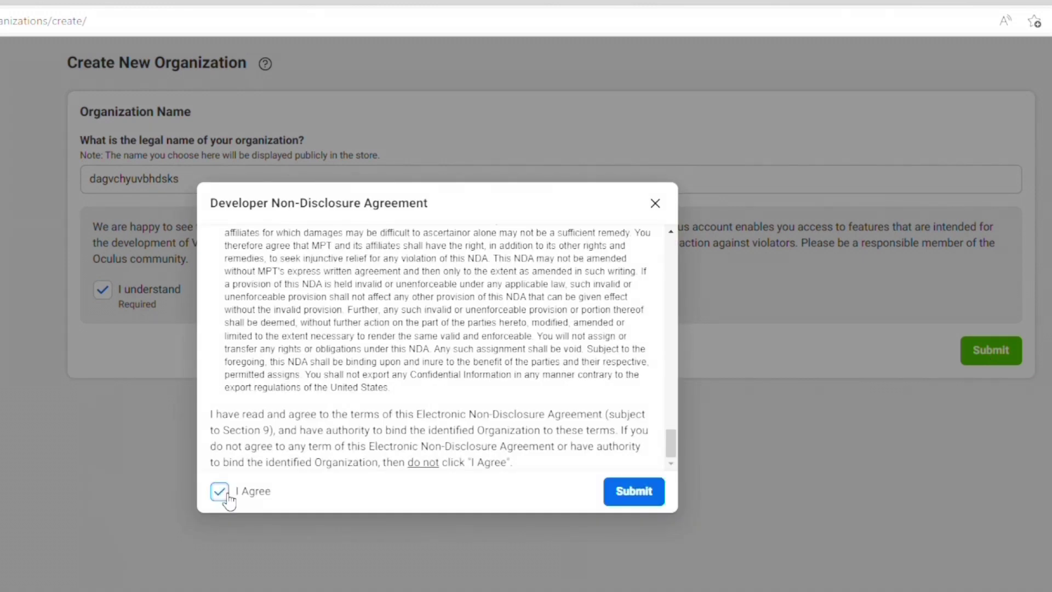
left_click(633, 490)
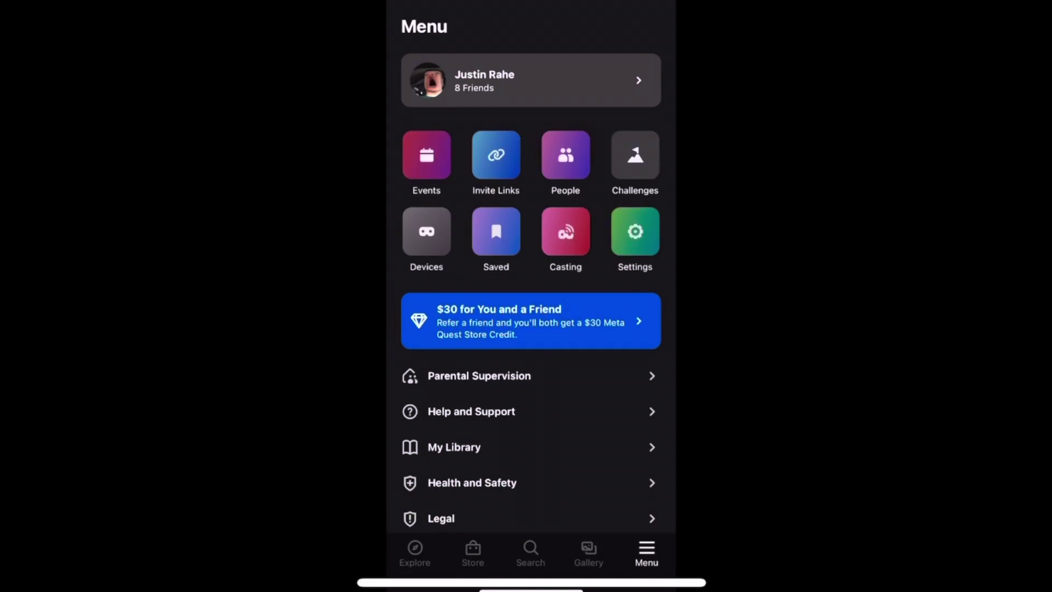
Step: Go to the paired Quest 2 and open its Developer Mode settings
left_click(426, 231)
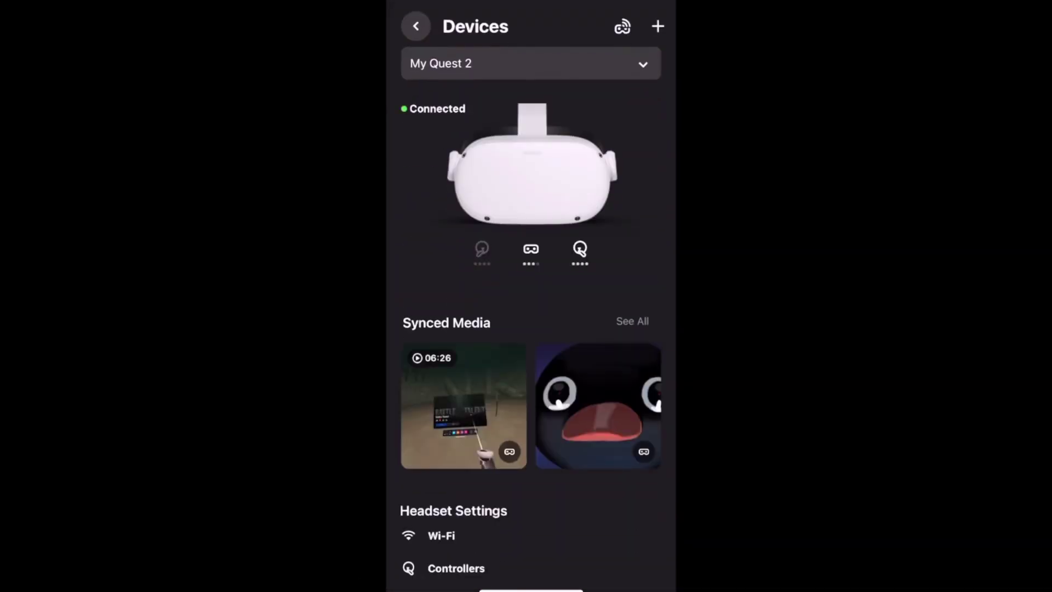
scroll(531, 345, "down", 5)
left_click(466, 422)
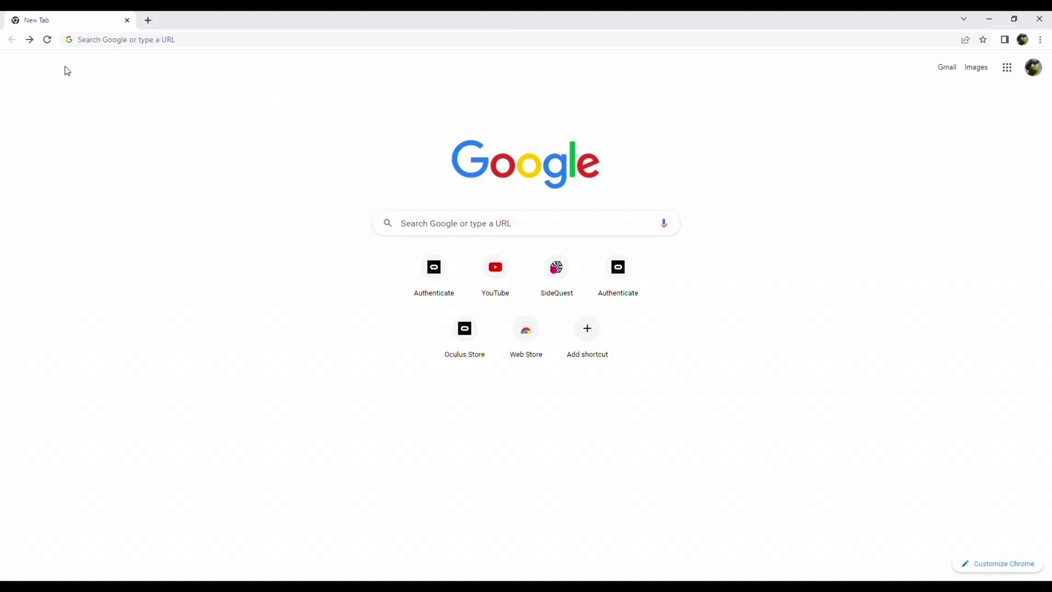
Step: Go to sidequestvr.com and download the Windows 10 x64 Easy Installer from Get SideQuest
left_click(251, 41)
type("https")
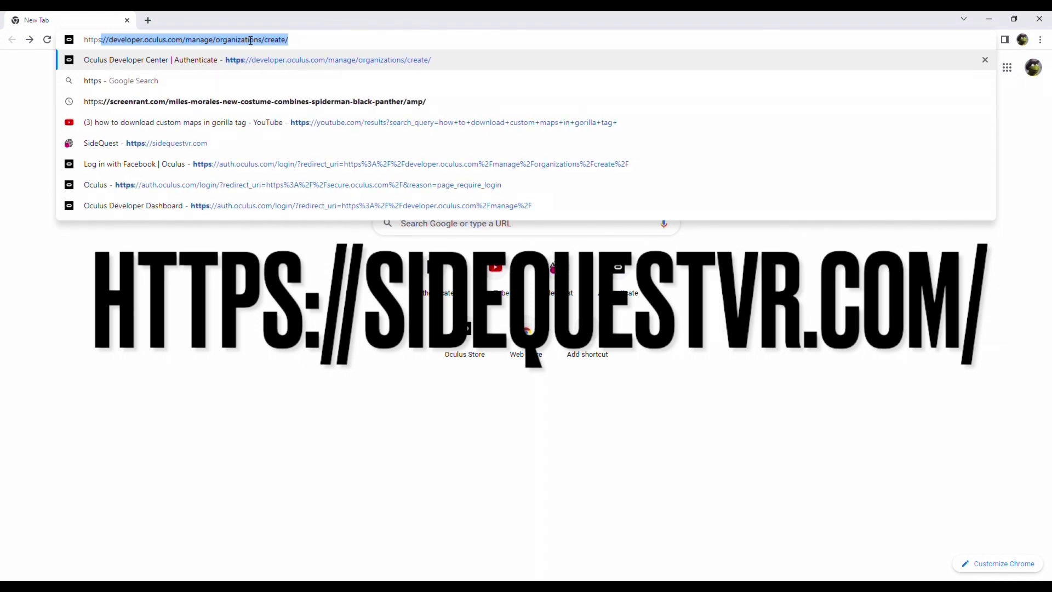
left_click(101, 143)
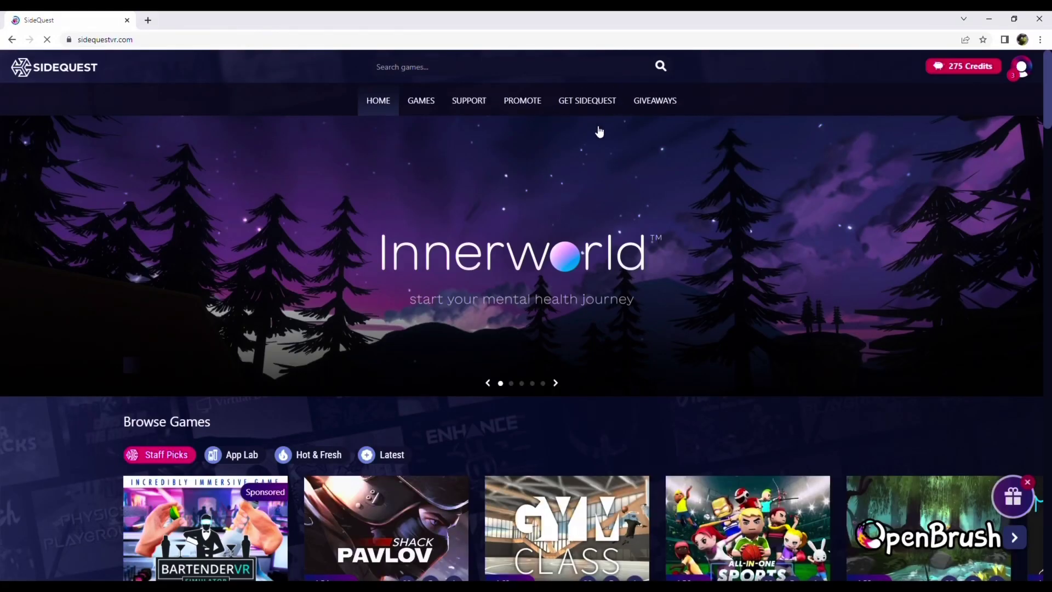
left_click(606, 104)
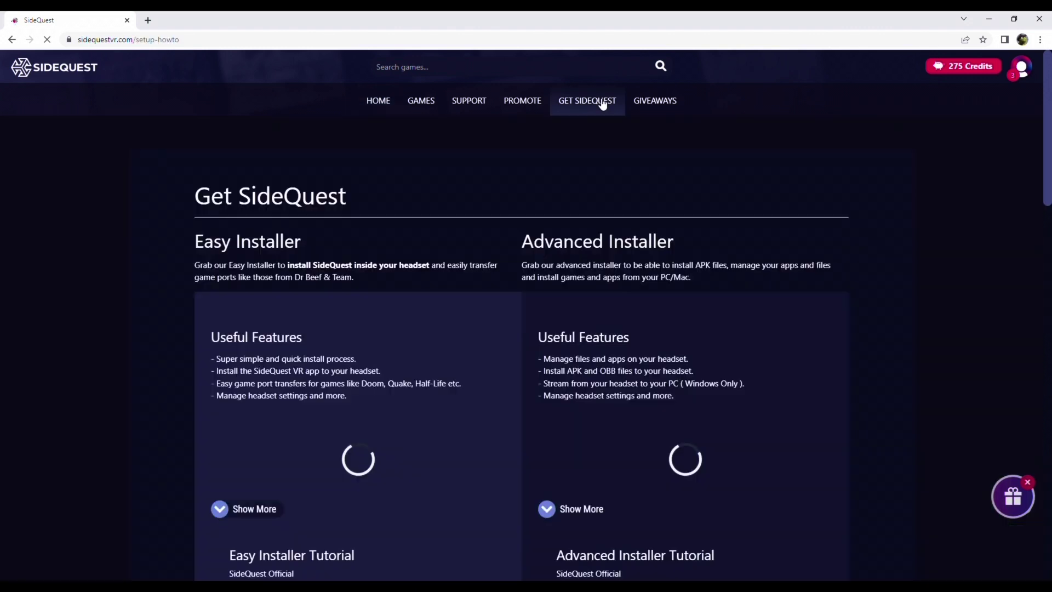
scroll(495, 233, "down", 2)
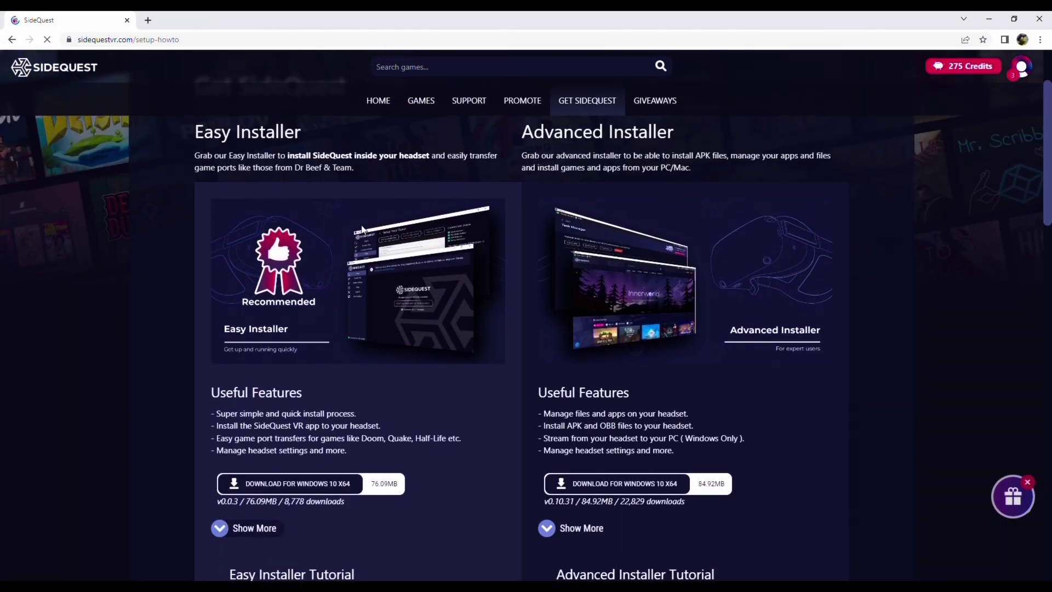
scroll(315, 192, "down", 1)
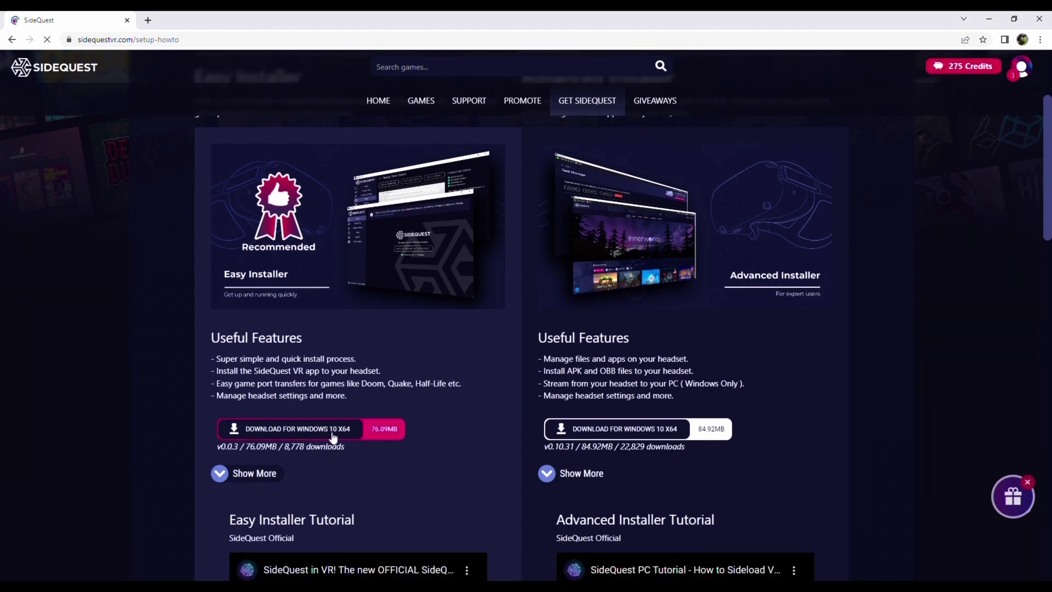
left_click(332, 436)
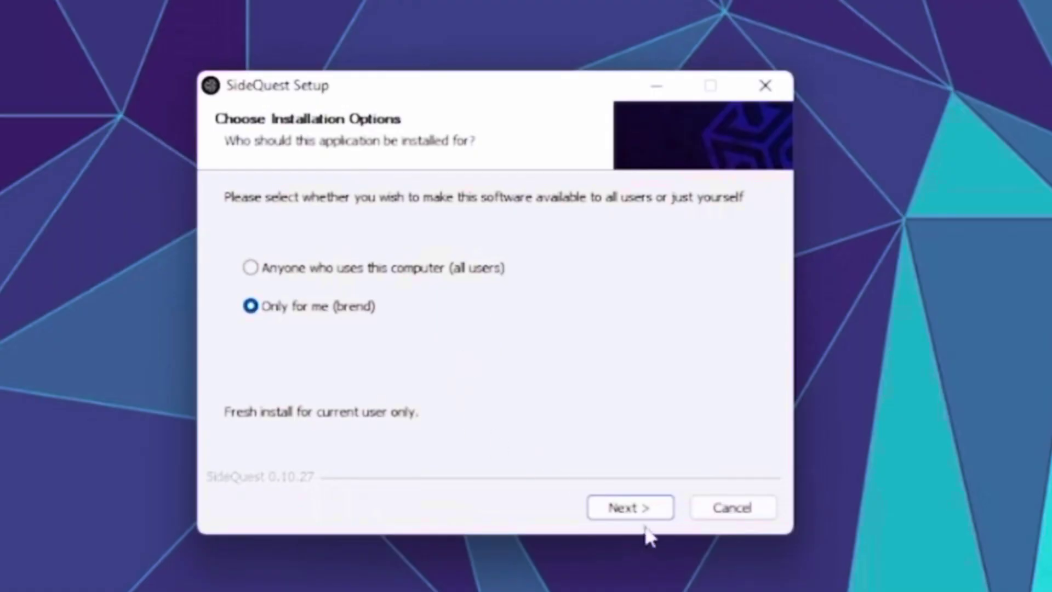
Step: Install SideQuest 0.10.27 for this user only in the default folder and finish setup
left_click(645, 511)
left_click(645, 509)
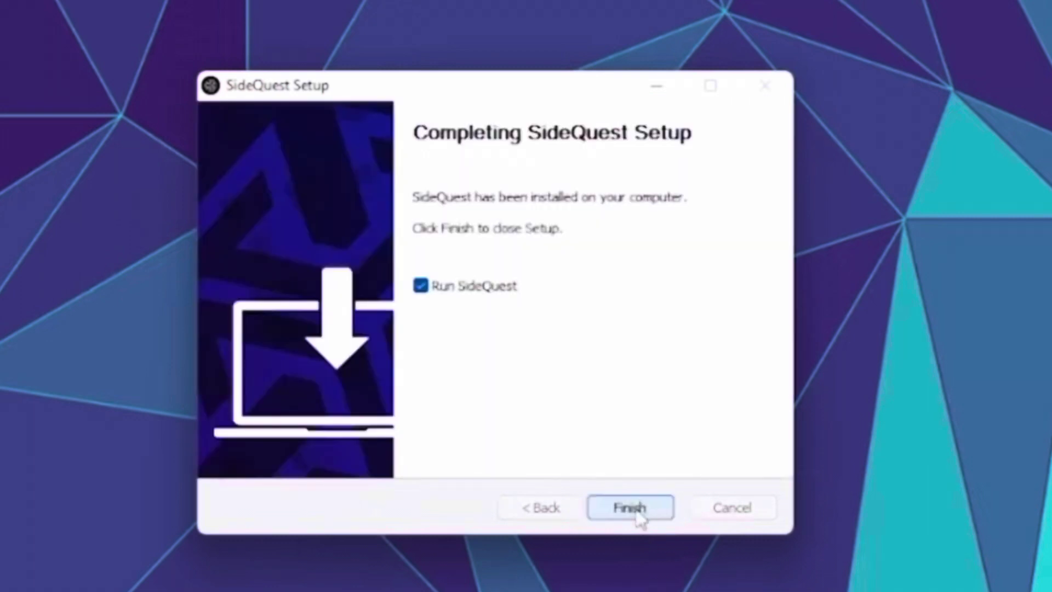
left_click(640, 515)
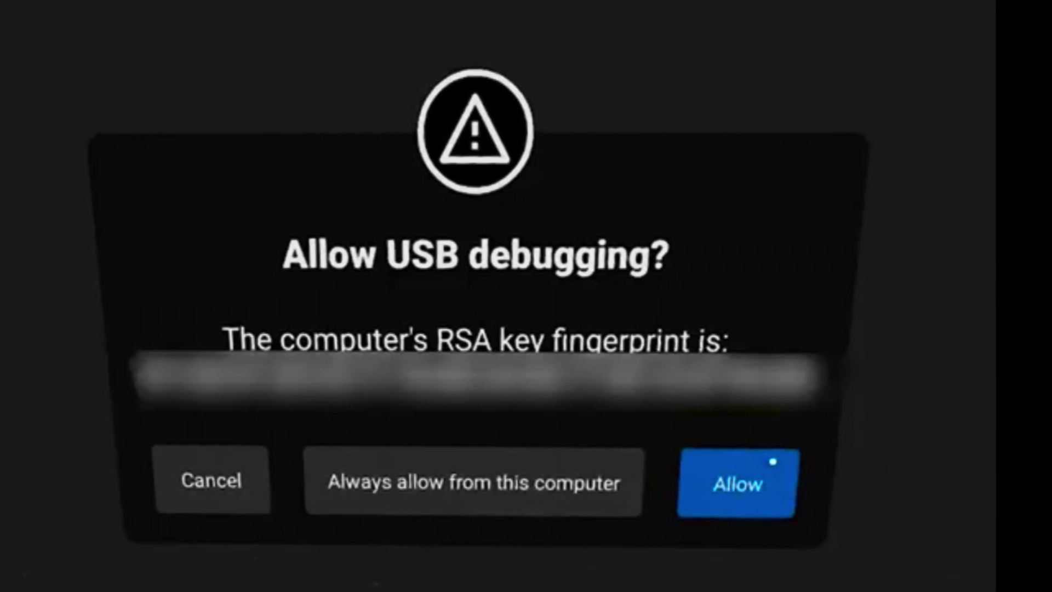
Step: Allow USB debugging from this computer on the Quest headset
left_click(773, 463)
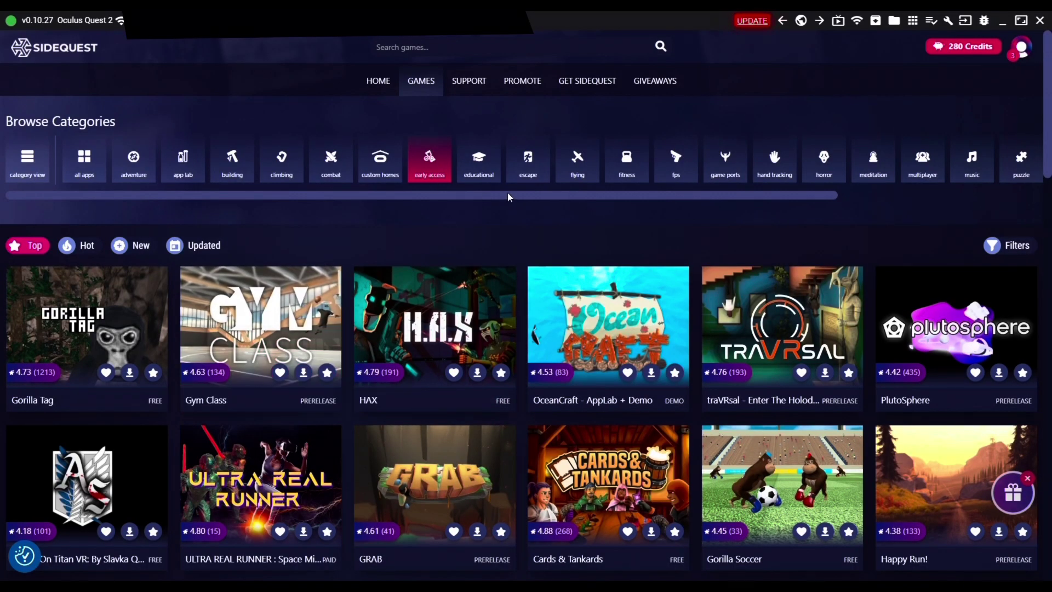
Step: Sideload Happy Run from the Games catalogue and check its install task progress
scroll(507, 193, "down", 3)
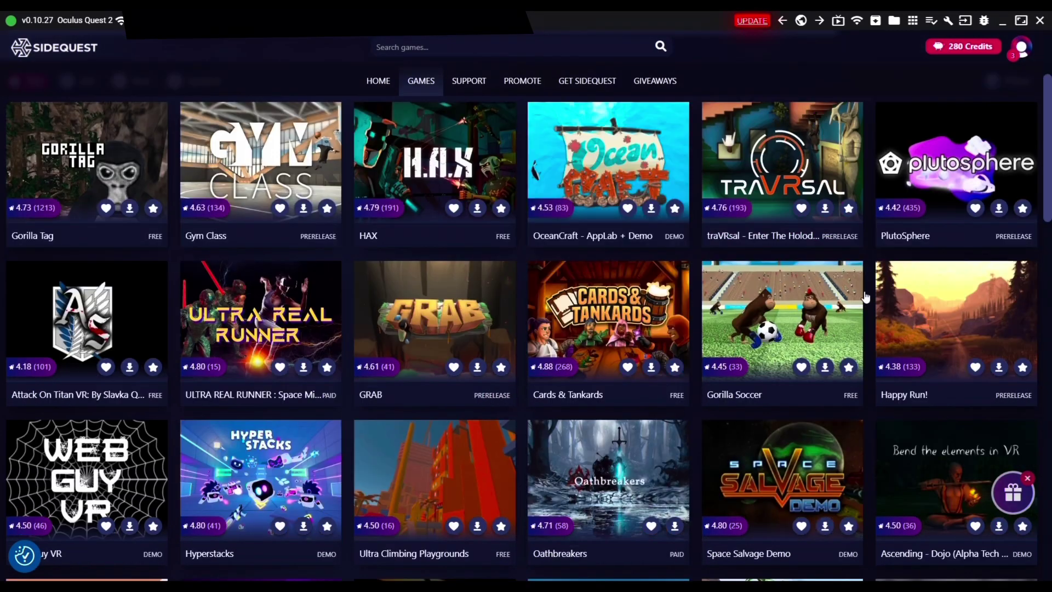
left_click(924, 328)
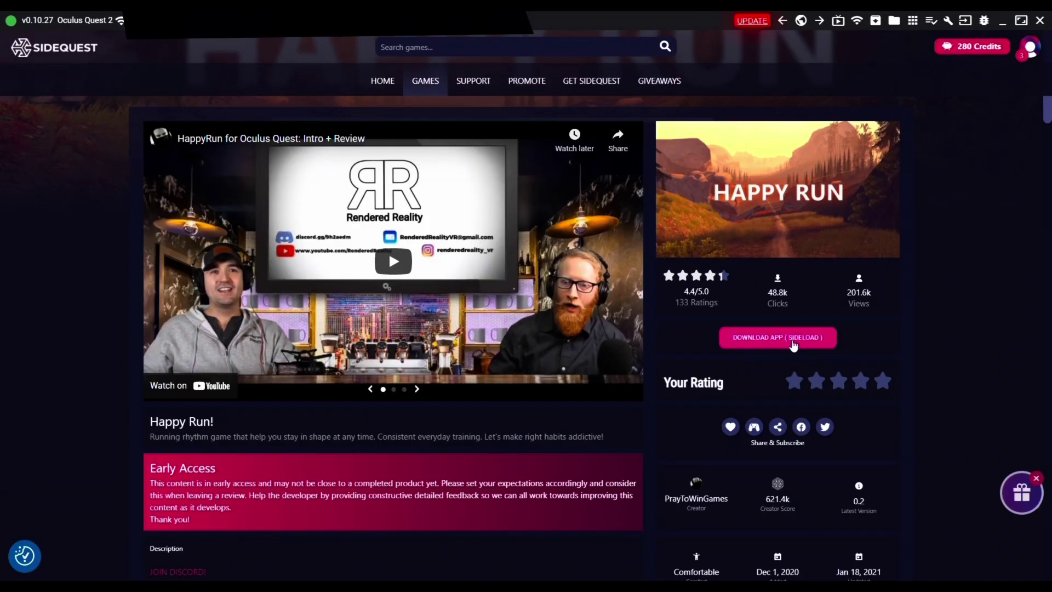
left_click(582, 331)
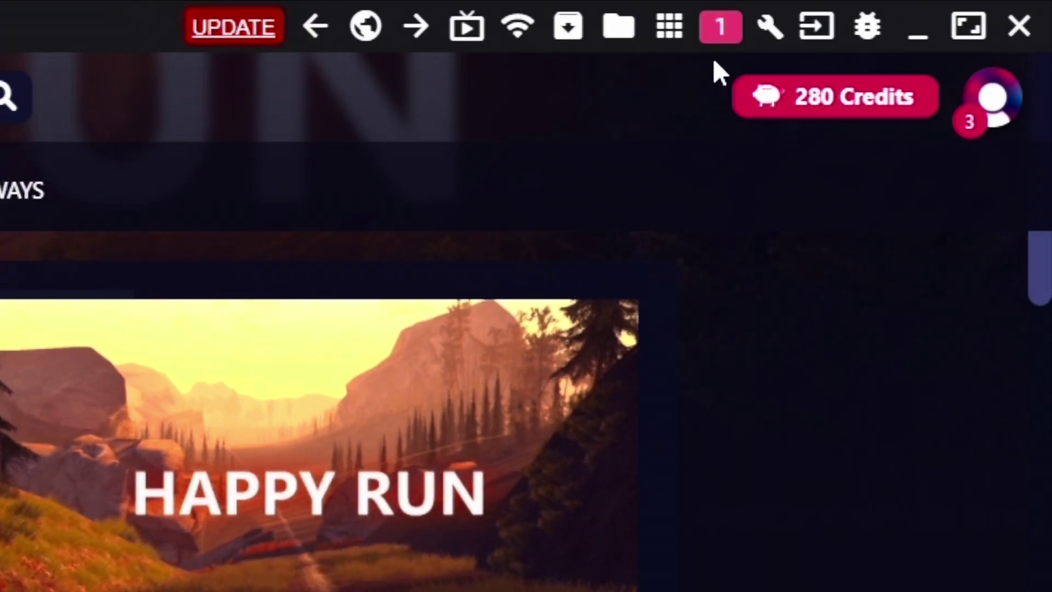
left_click(726, 28)
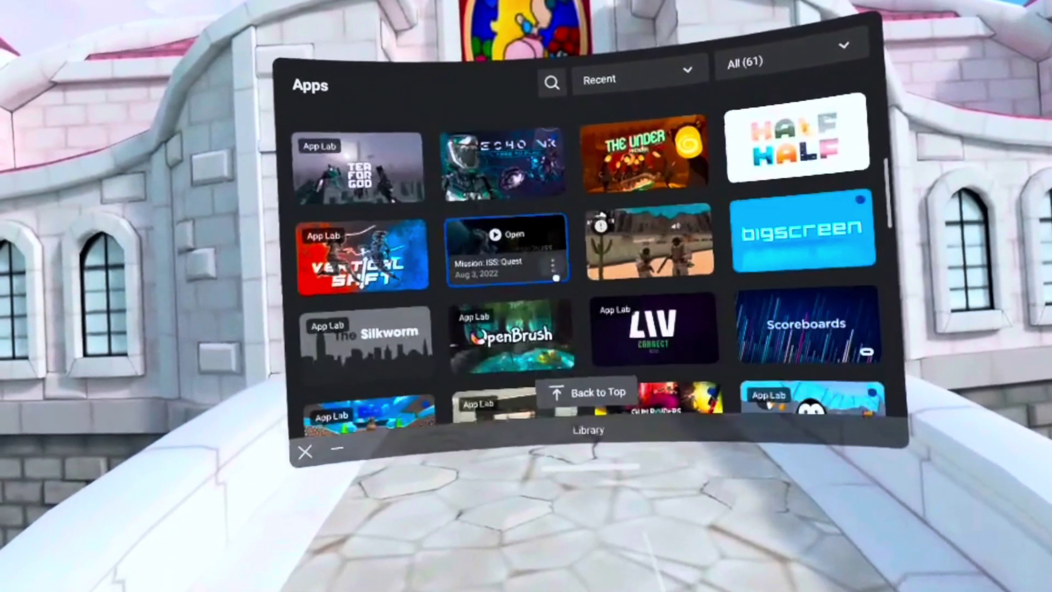
Step: Filter the headset's Apps library from All (61) to Unknown Sources
scroll(553, 275, "down", 5)
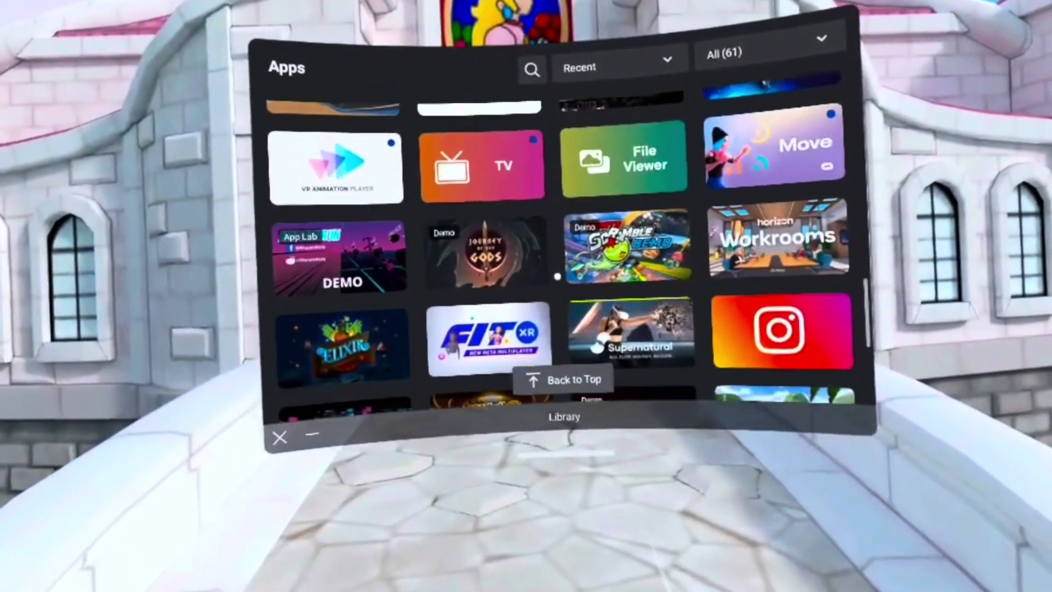
scroll(577, 275, "up", 10)
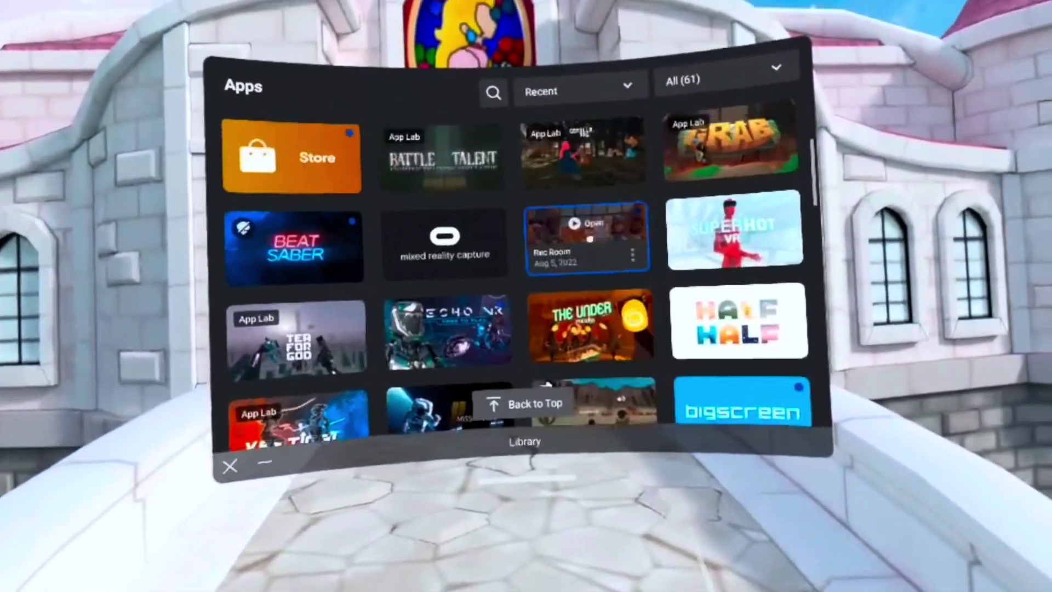
scroll(590, 239, "up", 2)
left_click(721, 79)
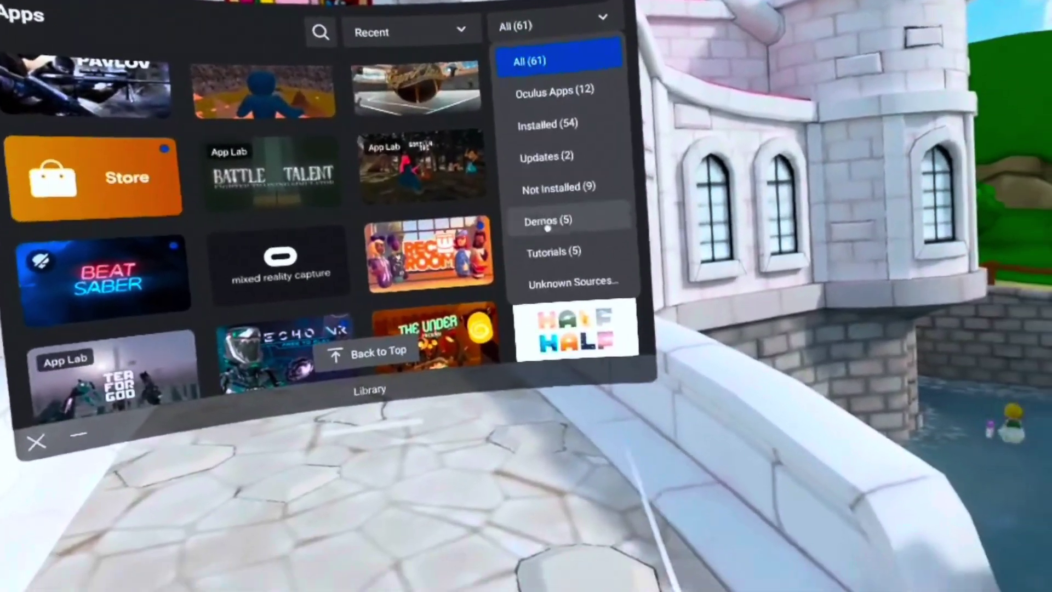
left_click(525, 263)
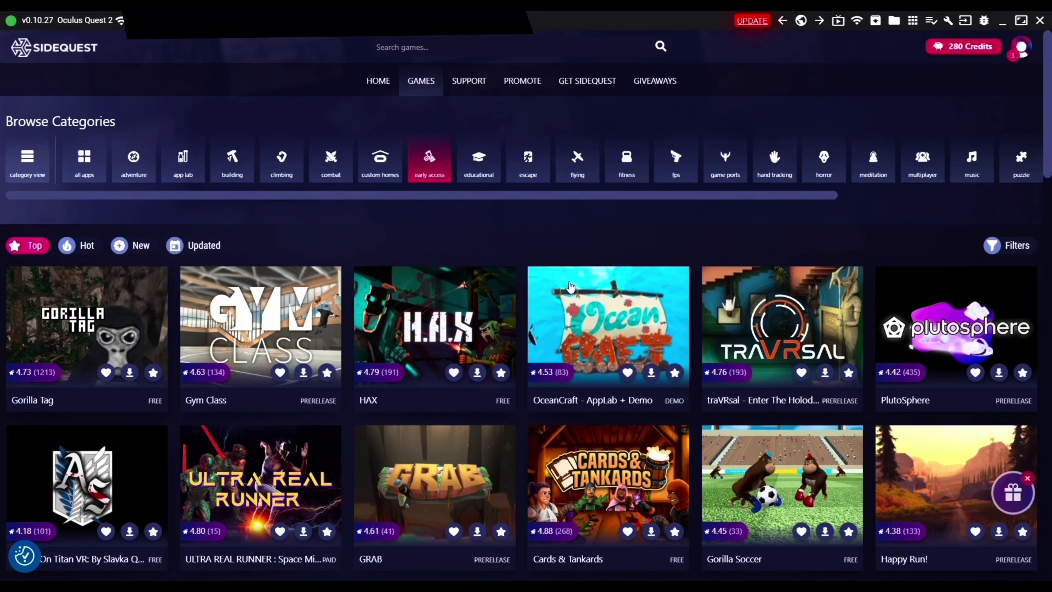
Step: Scroll the SideQuest Games catalogue down to the Happy Run! card
scroll(911, 355, "down", 3)
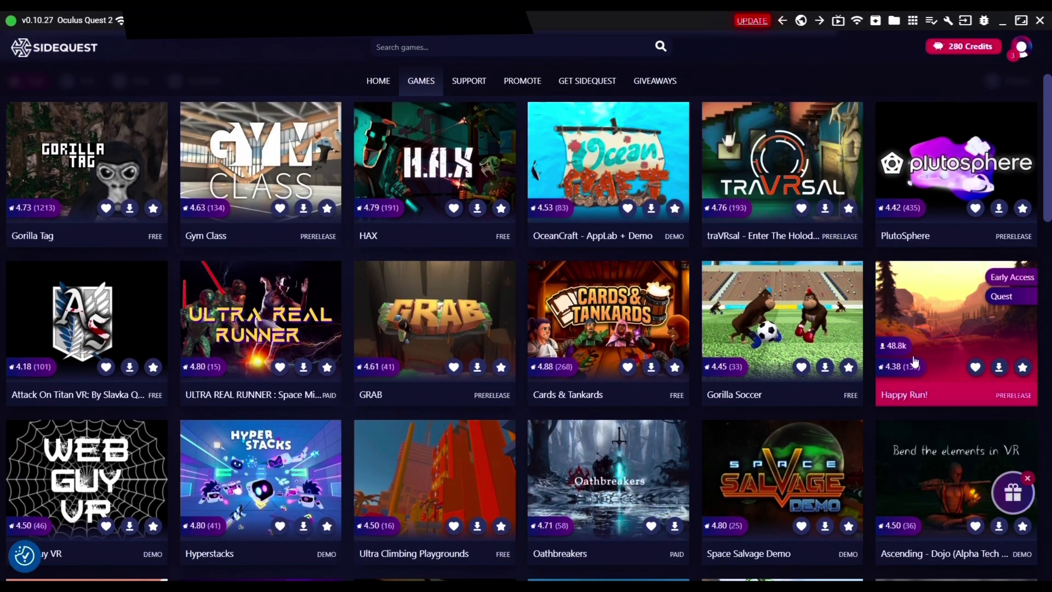